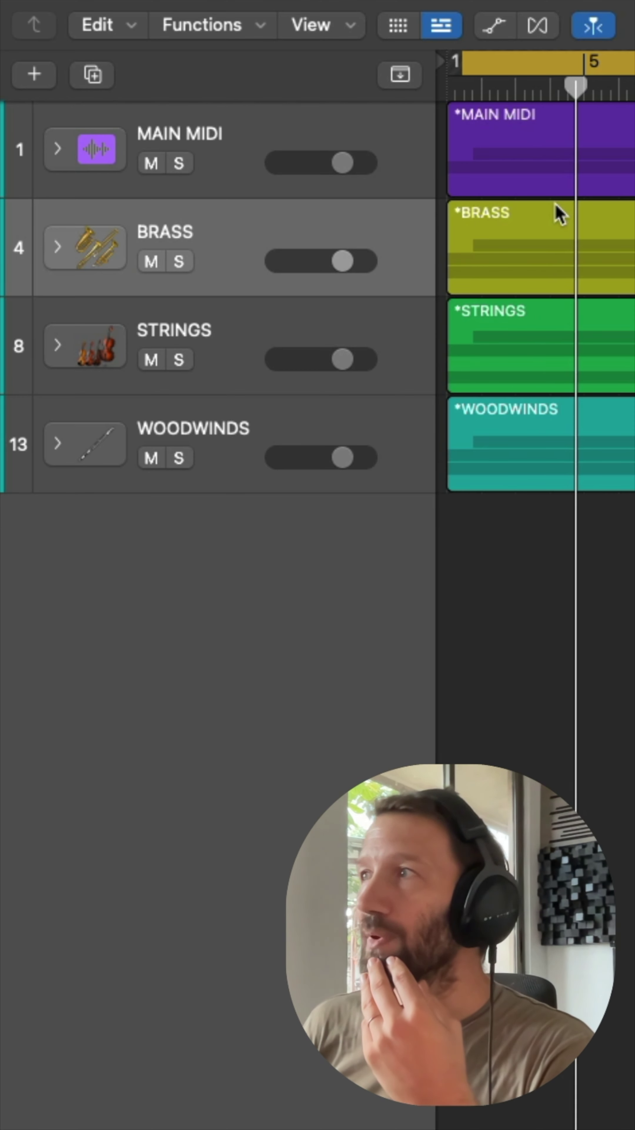
Expand the MAIN MIDI folder track to show its chords and keyswitches regions
{"action": "left_click", "coordinate": [60, 155]}
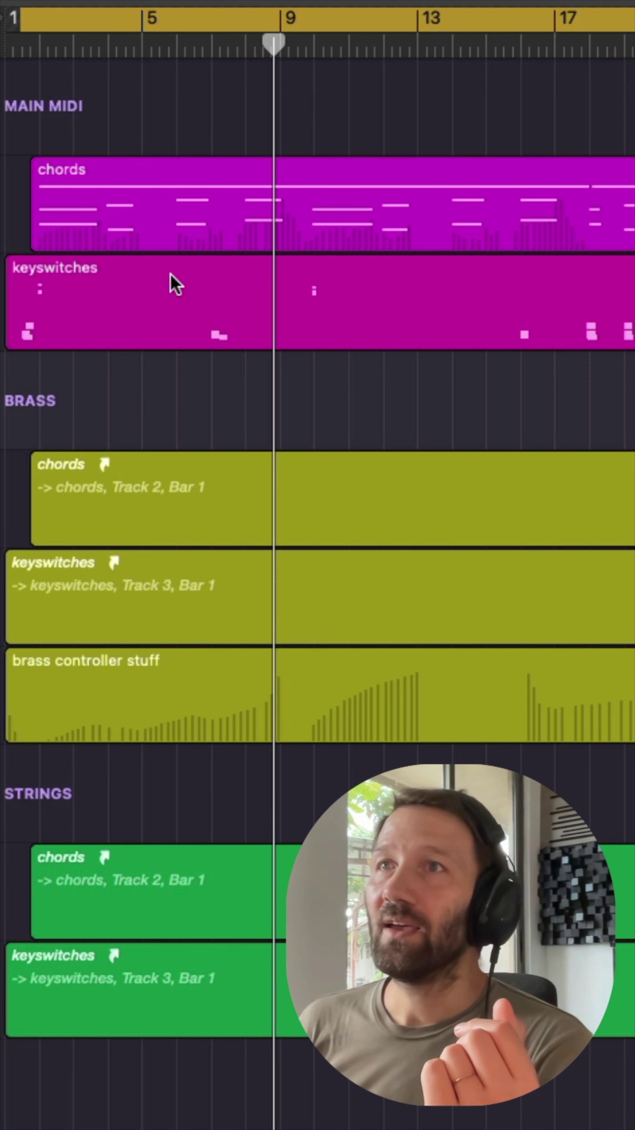
Place a MAIN MIDI chords alias near bar 39, then inspect the brass chords alias region
{"action": "left_click", "coordinate": [108, 215]}
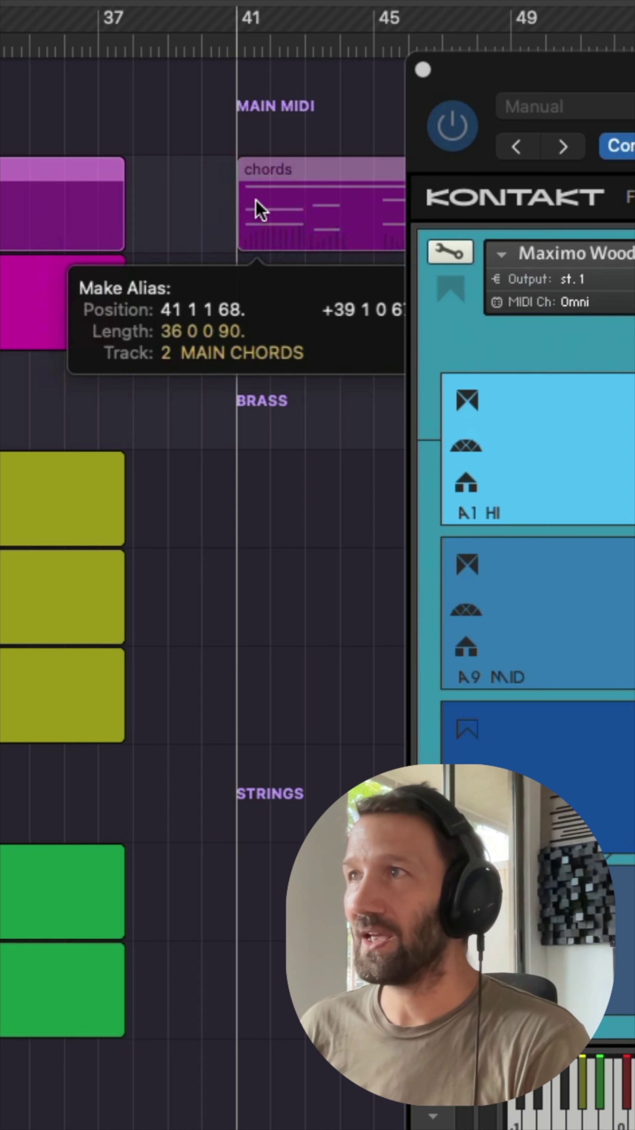
{"action": "left_click_drag", "start_coordinate": [259, 209], "coordinate": [197, 200]}
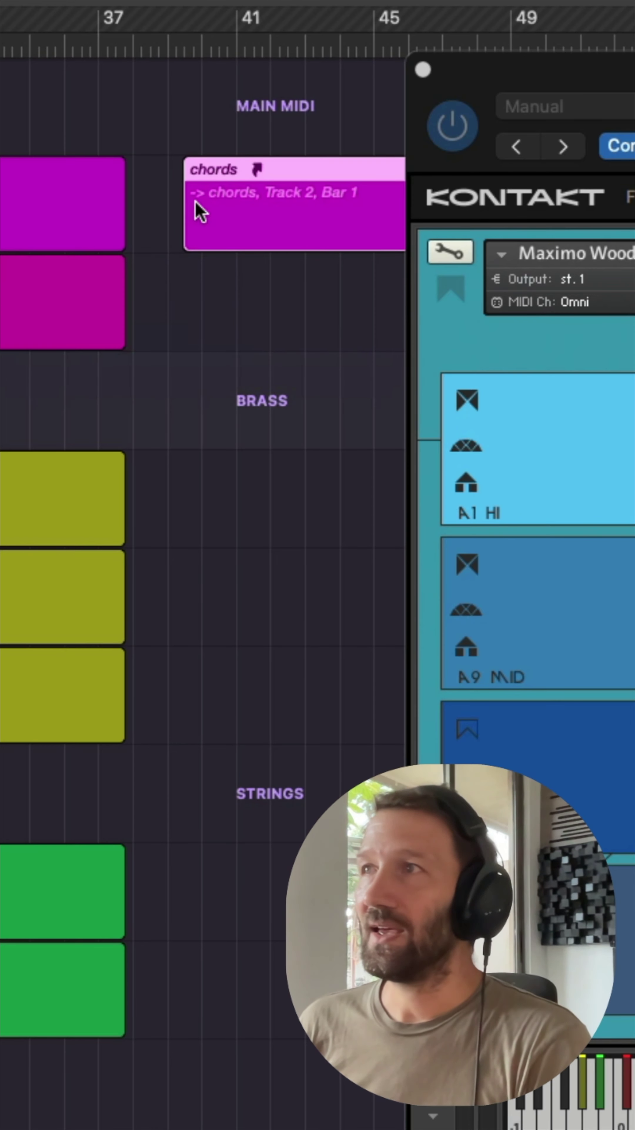
{"action": "left_click", "coordinate": [285, 277]}
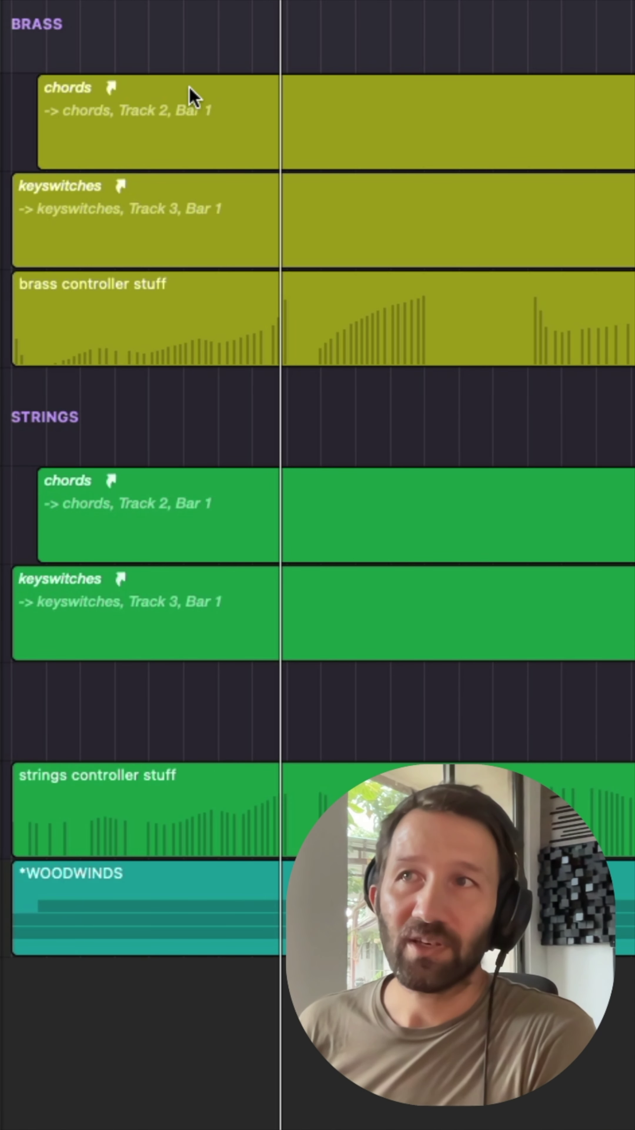
{"action": "left_click", "coordinate": [175, 106]}
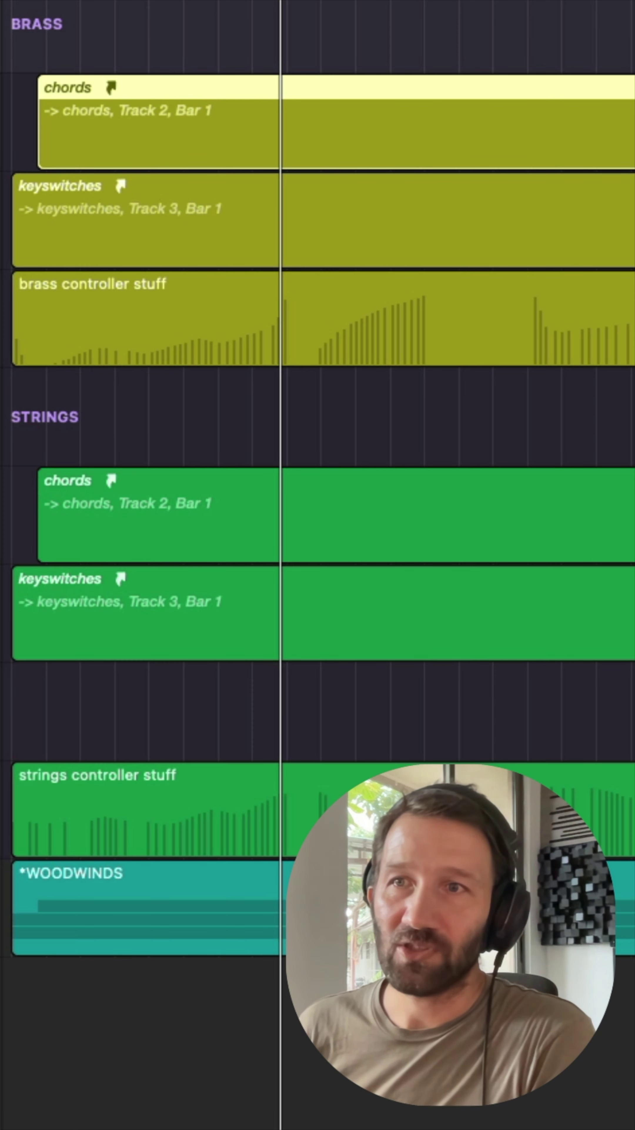
{"action": "left_click", "coordinate": [187, 4]}
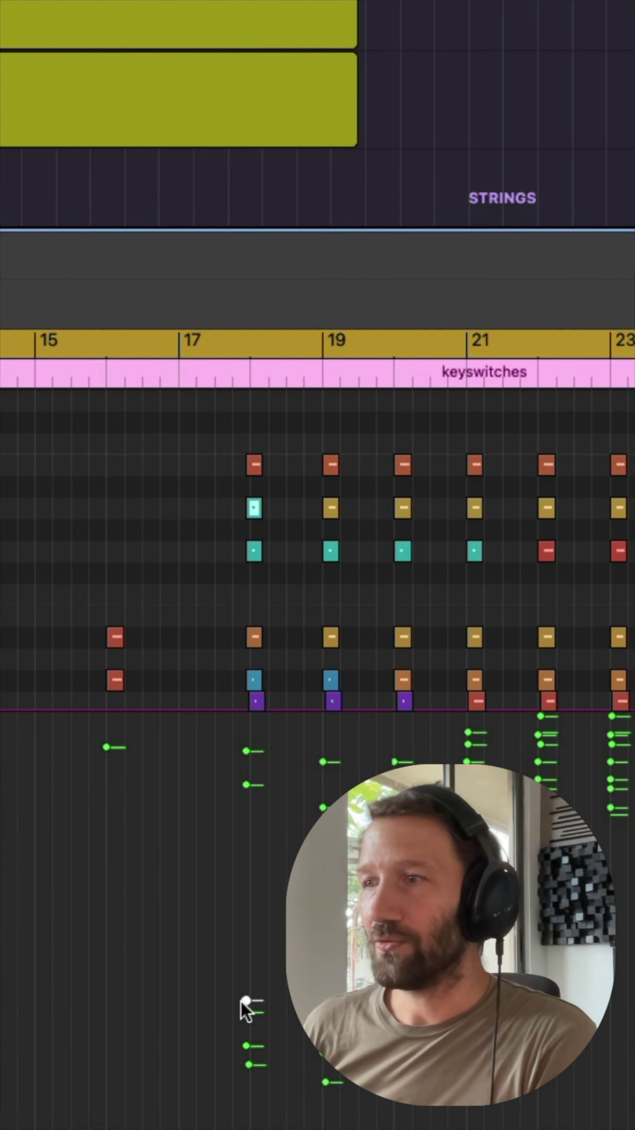
Raise a keyswitch note's velocity from 43 to 94, select the keyswitch notes, then show the brass chords alias
{"action": "left_click_drag", "start_coordinate": [246, 1001], "coordinate": [225, 996]}
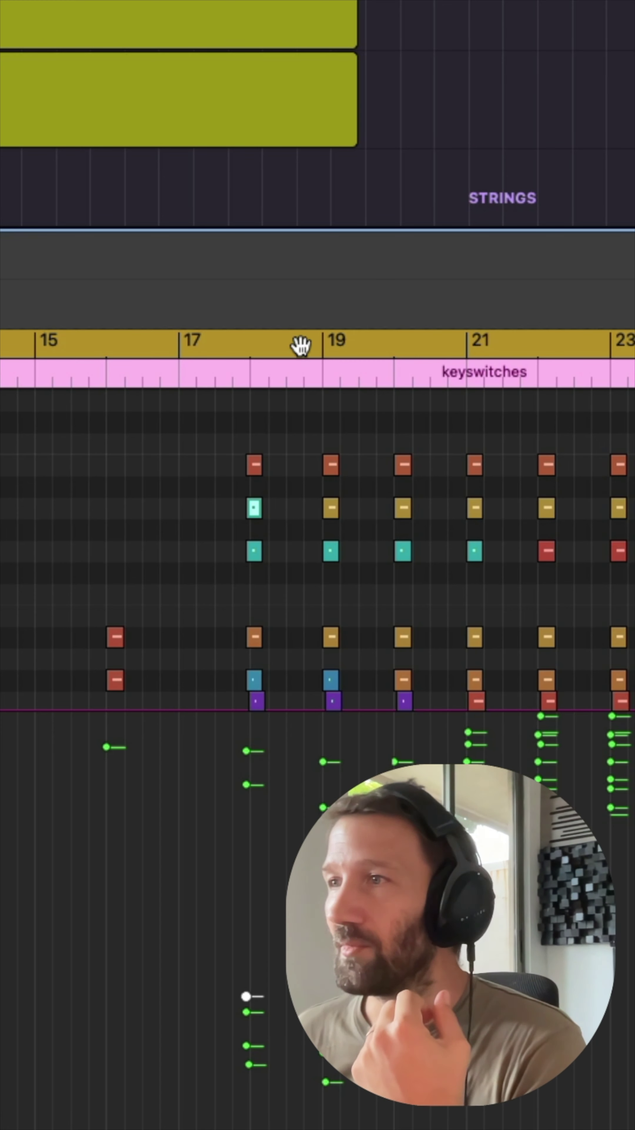
{"action": "left_click_drag", "start_coordinate": [152, 425], "coordinate": [363, 577]}
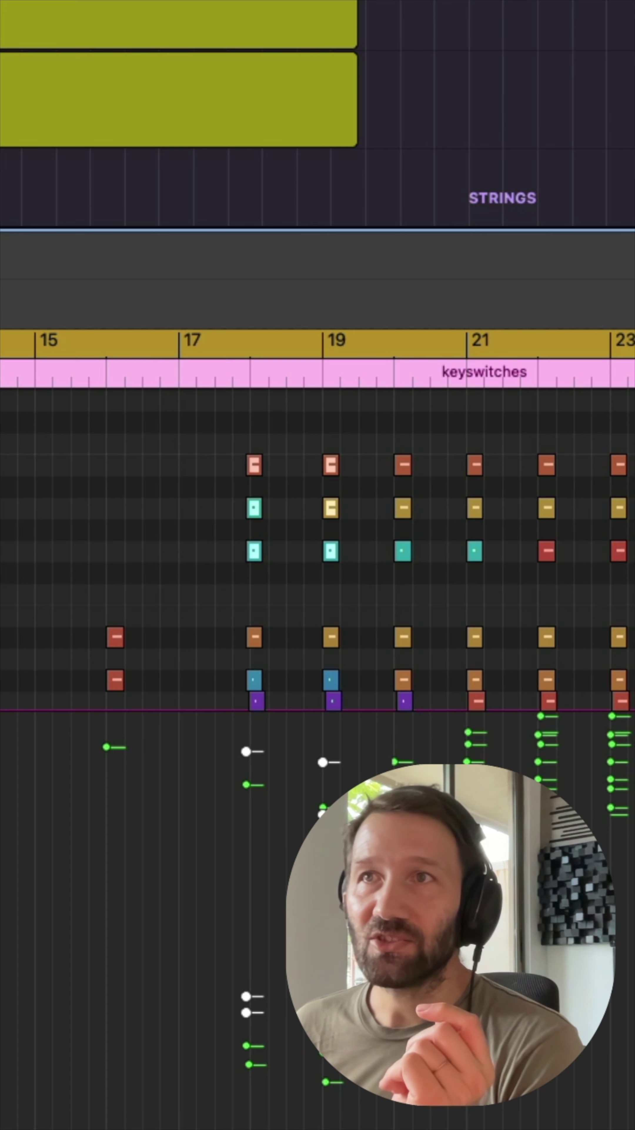
{"action": "left_click", "coordinate": [87, 690]}
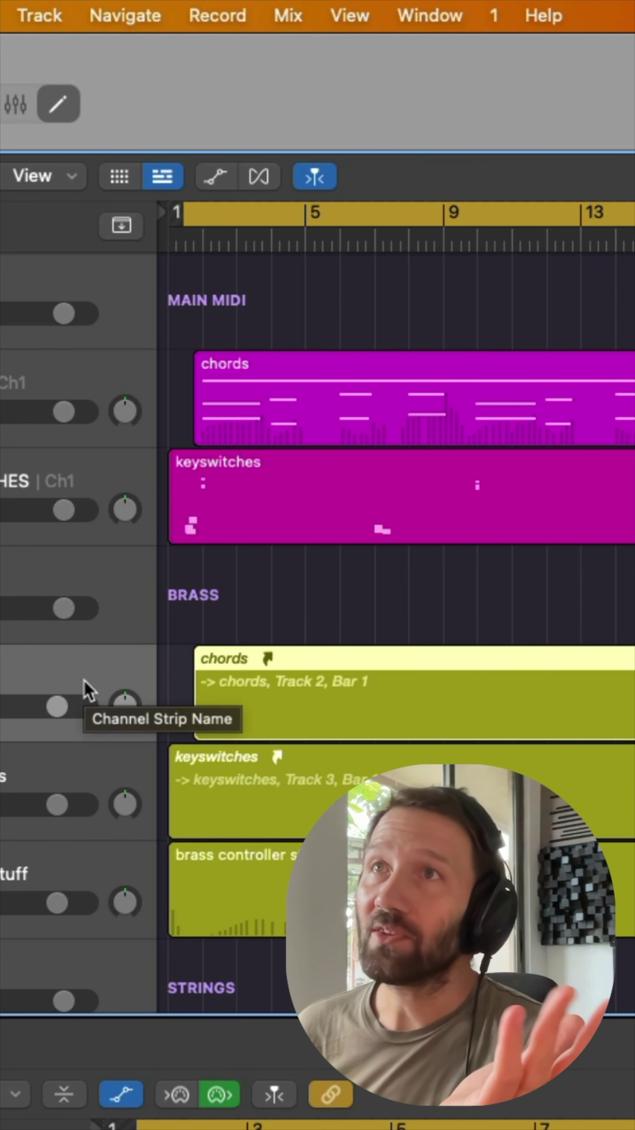
Create a new track in the BRASS folder using the same MAXIMO BRASS instrument
{"action": "left_click", "coordinate": [20, 7]}
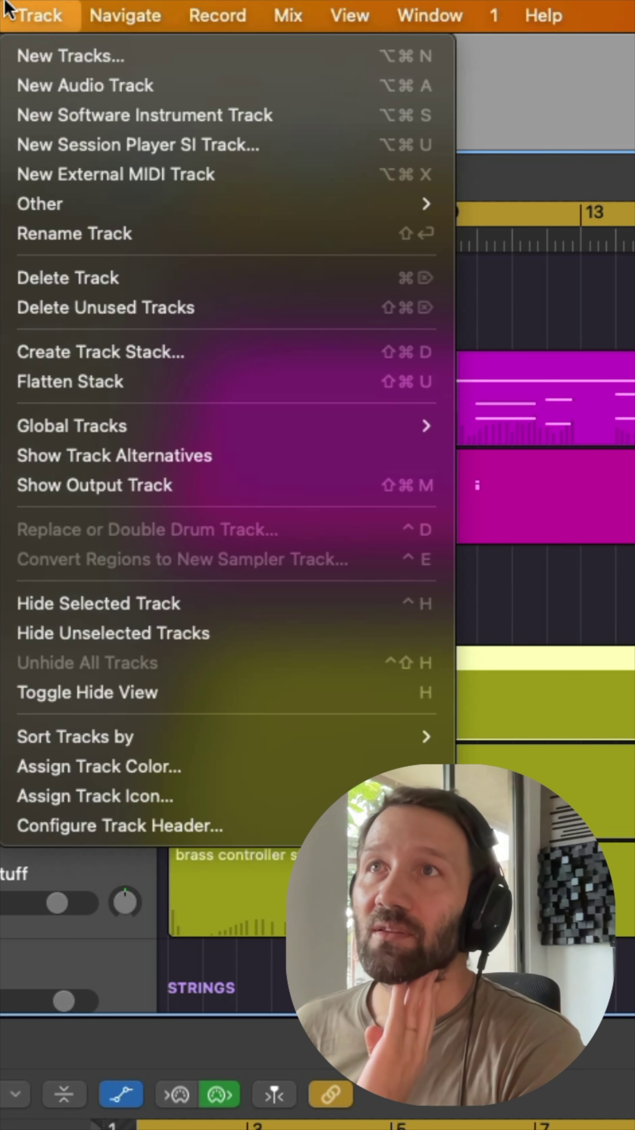
{"action": "mouse_move", "coordinate": [71, 205]}
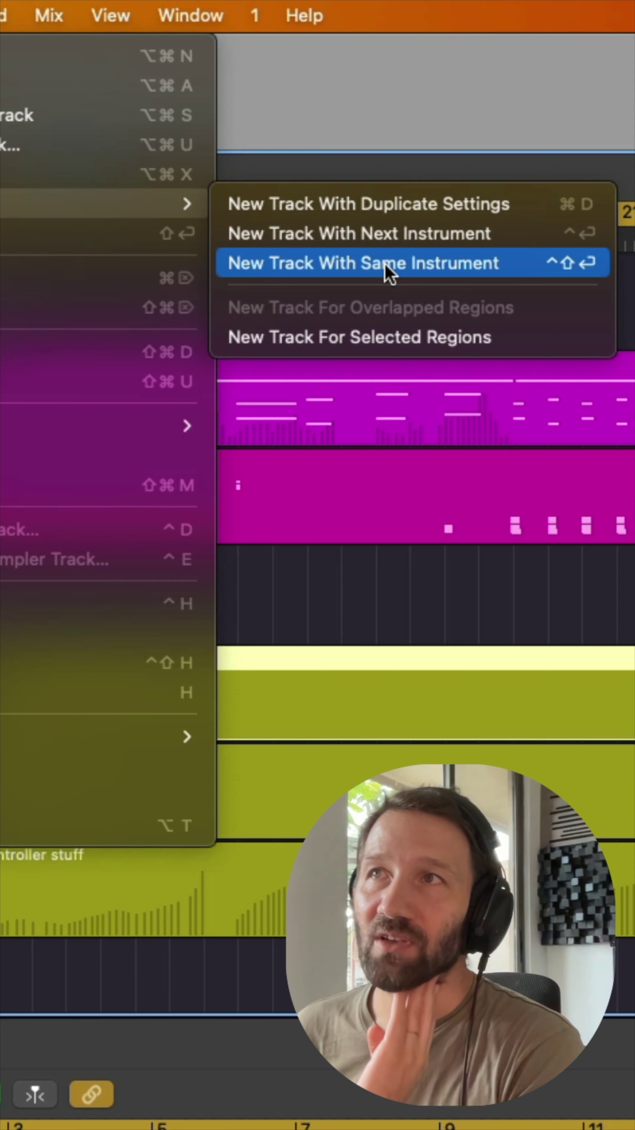
{"action": "left_click", "coordinate": [417, 264]}
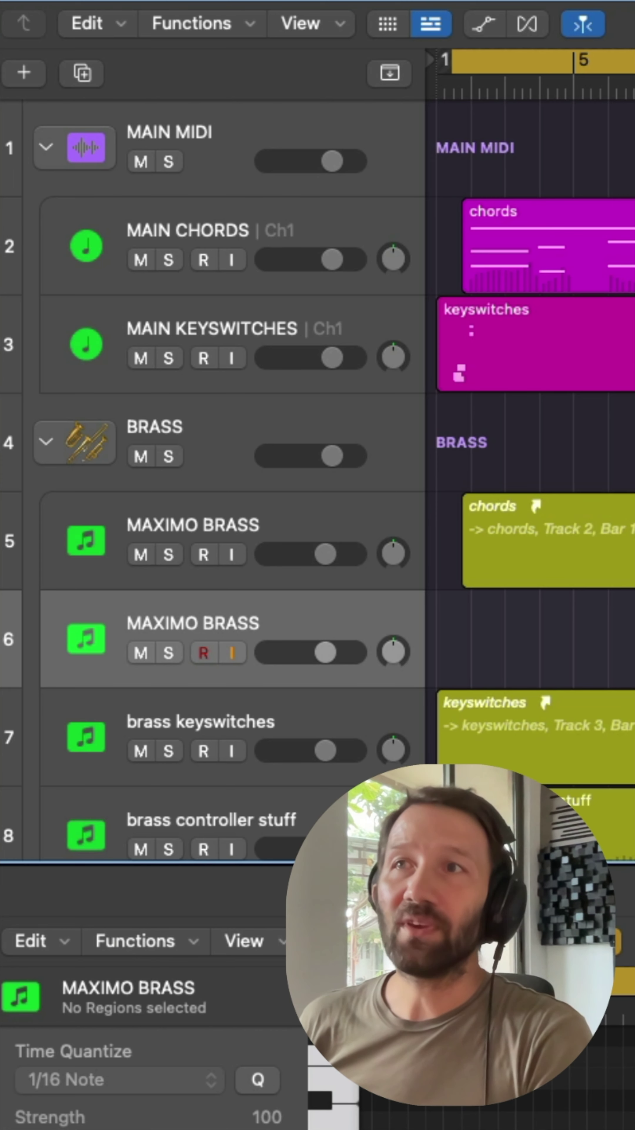
Play back the MAIN CHORDS region from near bar 1
{"action": "left_click", "coordinate": [457, 86]}
{"action": "left_click", "coordinate": [521, 256]}
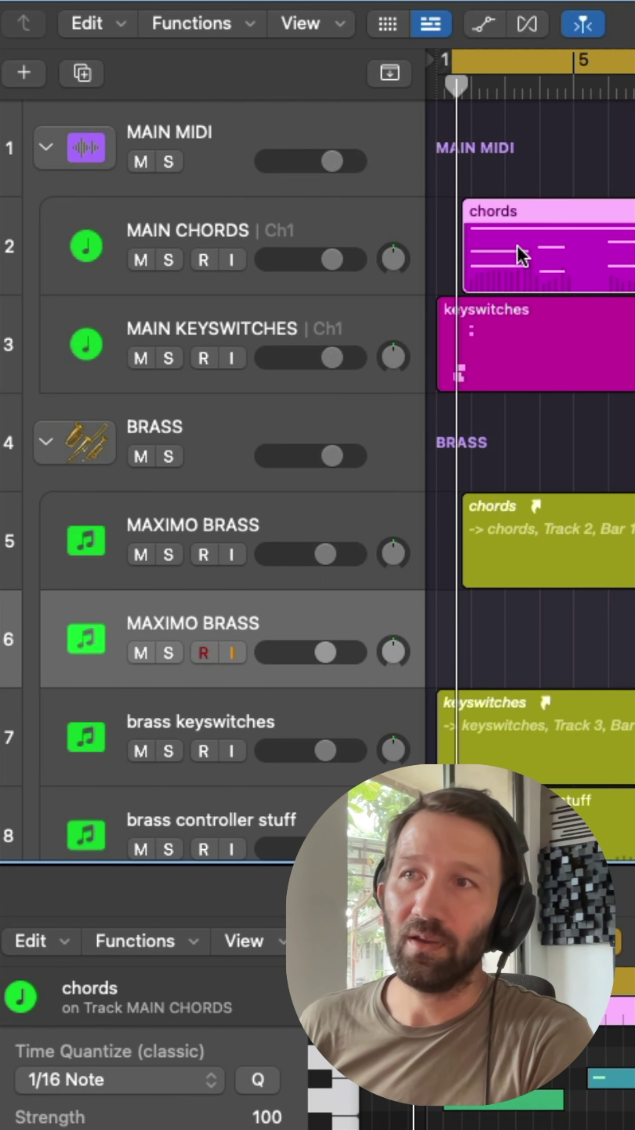
{"action": "key", "text": "space"}
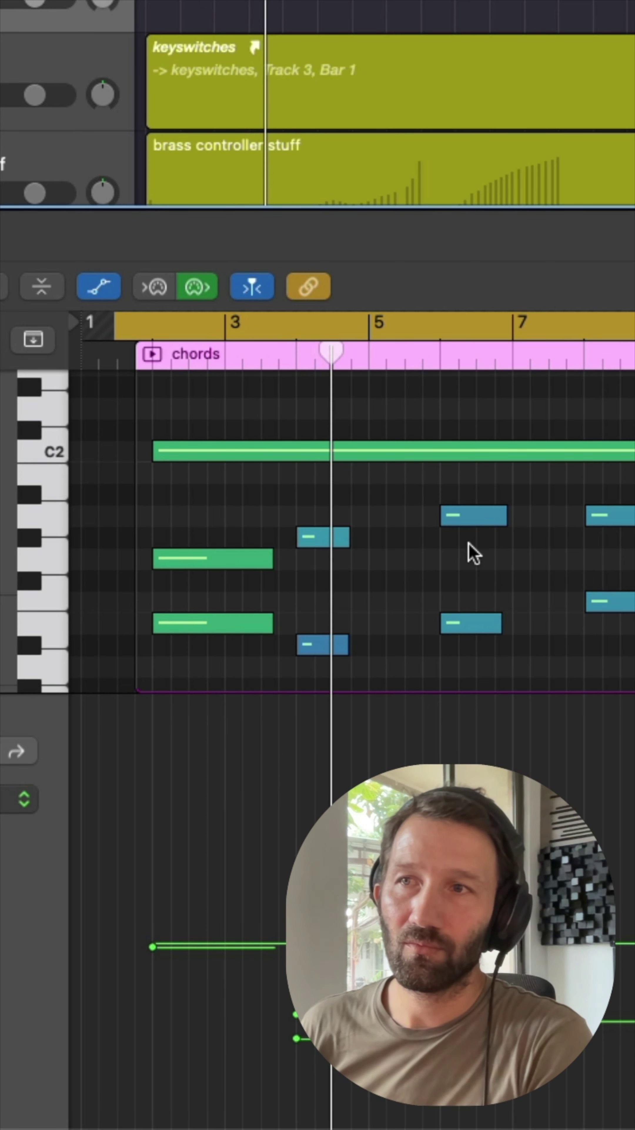
{"action": "key", "text": "space"}
Lower a chord note from G#1 to G1, audition it, then restore it to G#1
{"action": "left_click_drag", "start_coordinate": [329, 540], "coordinate": [328, 561]}
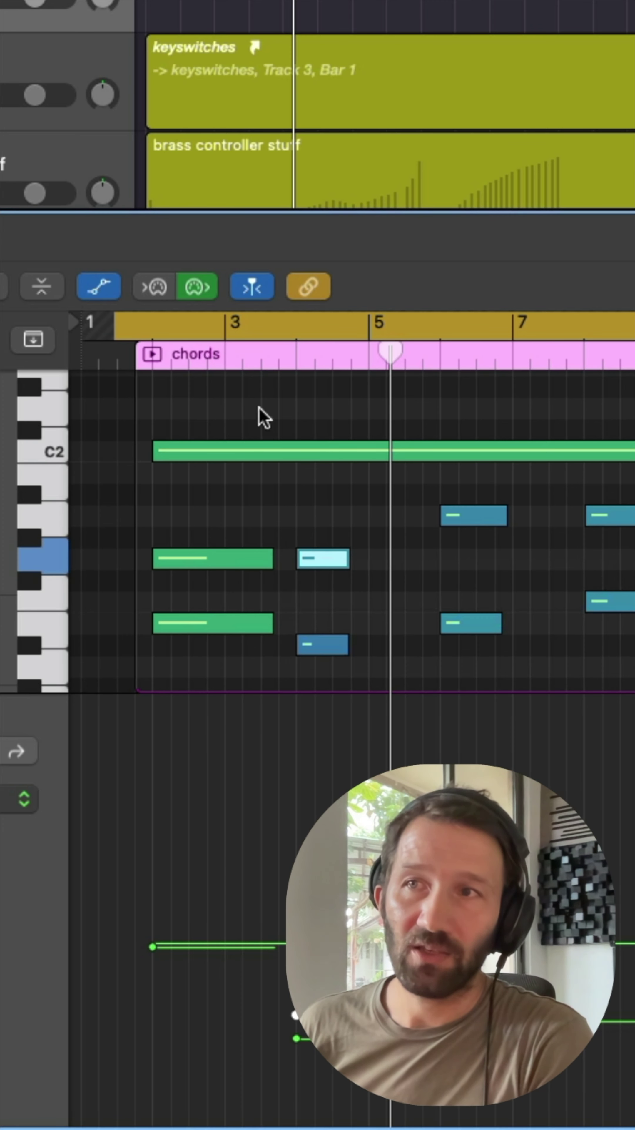
{"action": "key", "text": "space"}
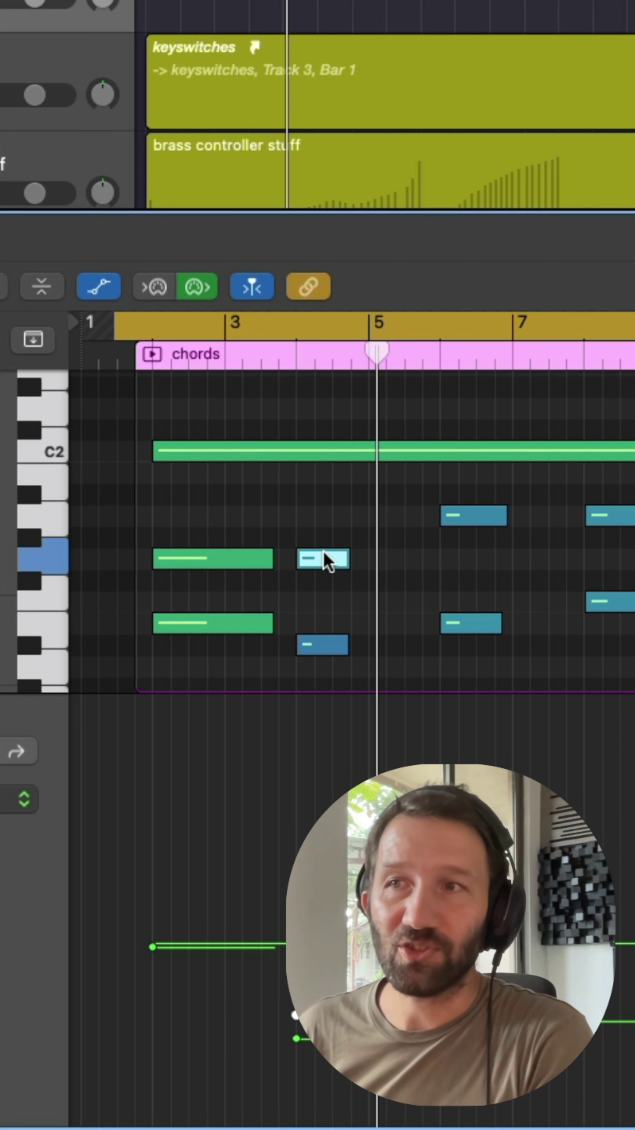
{"action": "left_click_drag", "start_coordinate": [329, 562], "coordinate": [329, 540]}
{"action": "scroll", "coordinate": [393, 105], "scroll_direction": "down", "scroll_amount": 5}
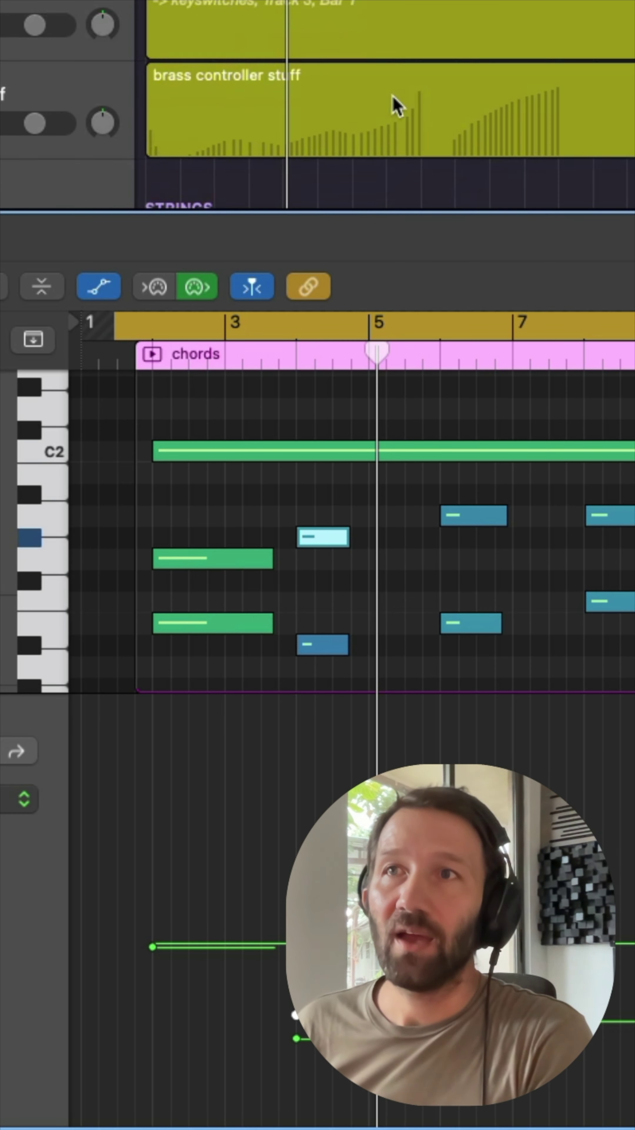
{"action": "scroll", "coordinate": [392, 96], "scroll_direction": "down", "scroll_amount": 5}
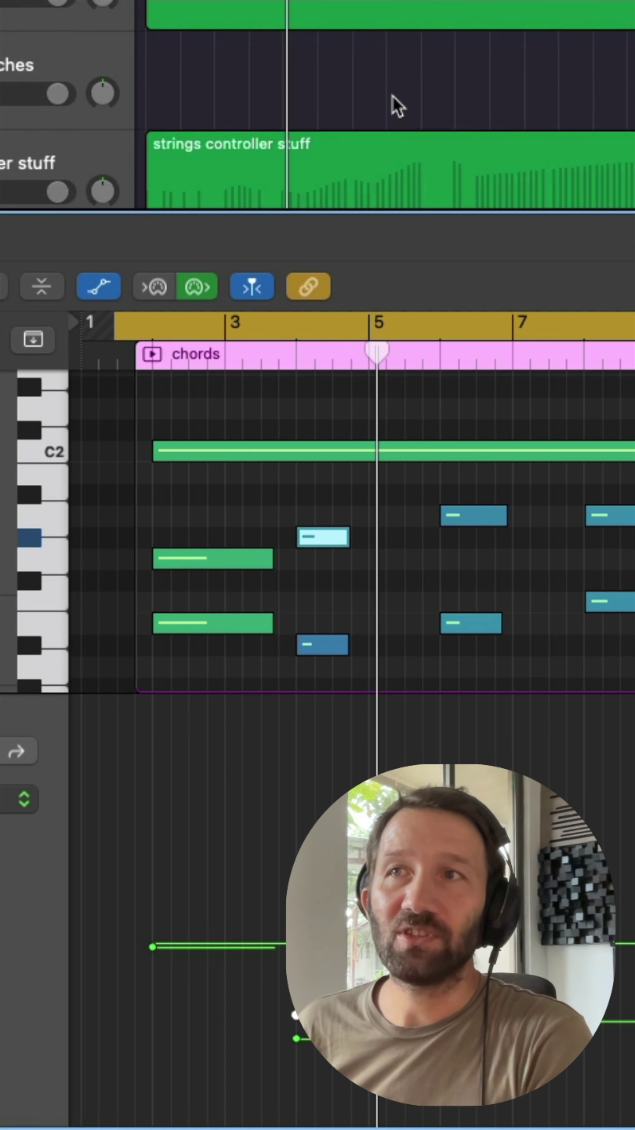
Select the strings keyswitches alias track, then the strings-only keyswitches track
{"action": "left_click", "coordinate": [194, 143]}
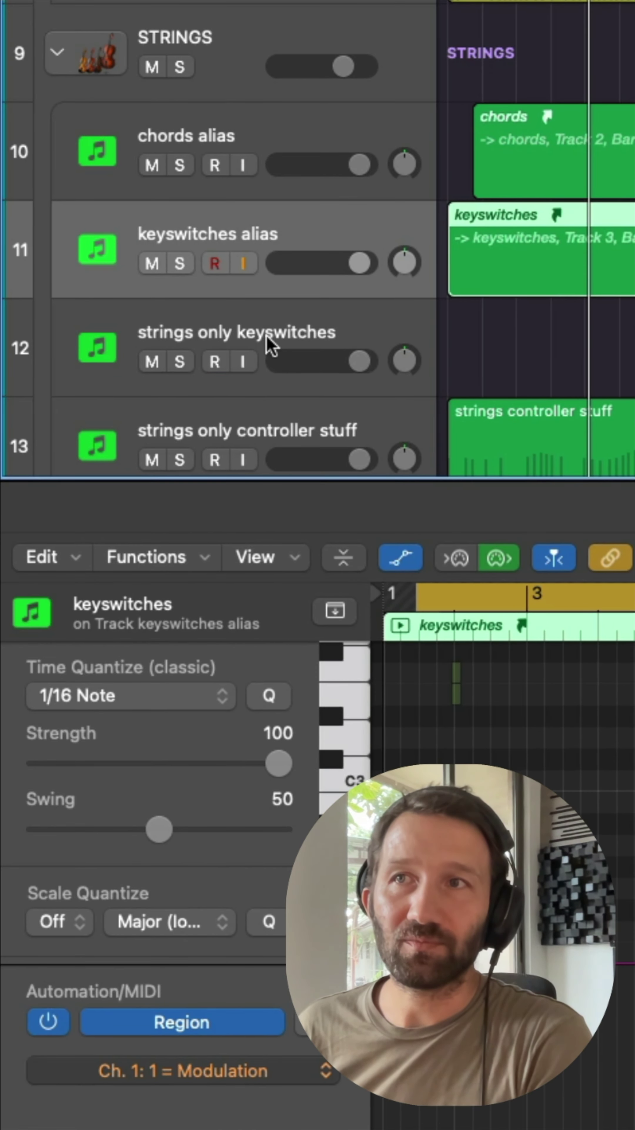
{"action": "left_click", "coordinate": [269, 347]}
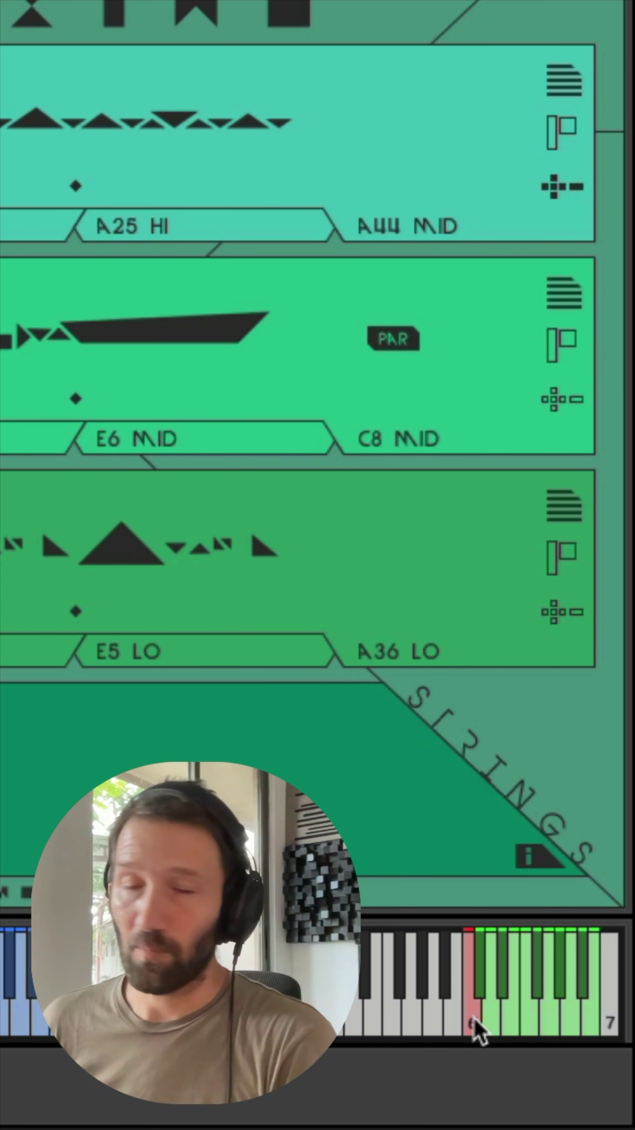
{"action": "left_click", "coordinate": [492, 1011]}
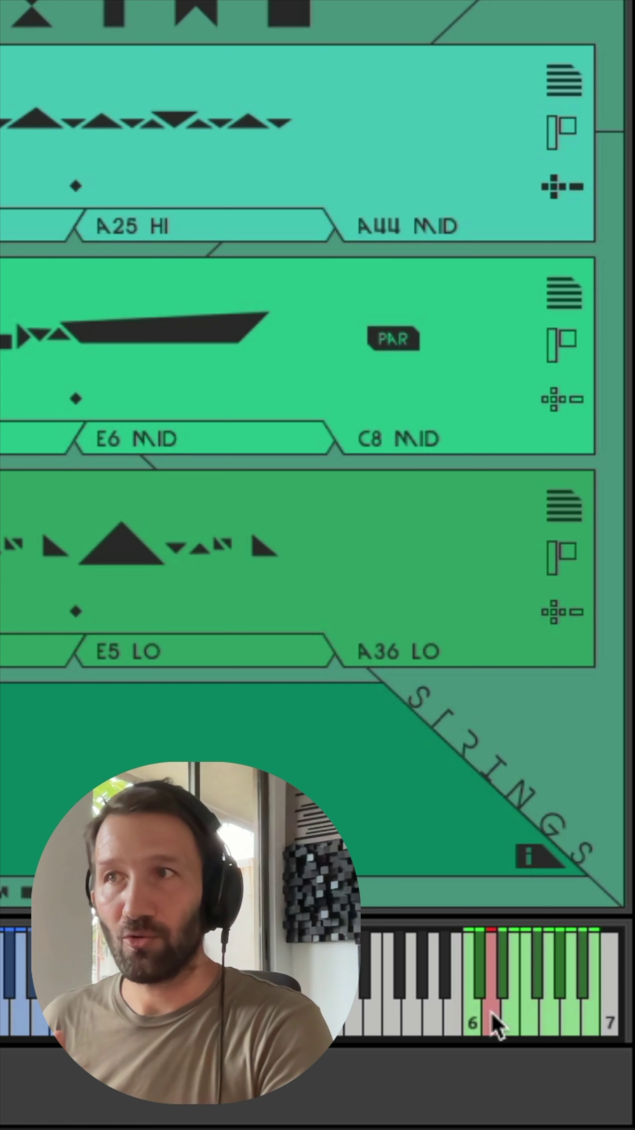
{"action": "left_click", "coordinate": [472, 1032]}
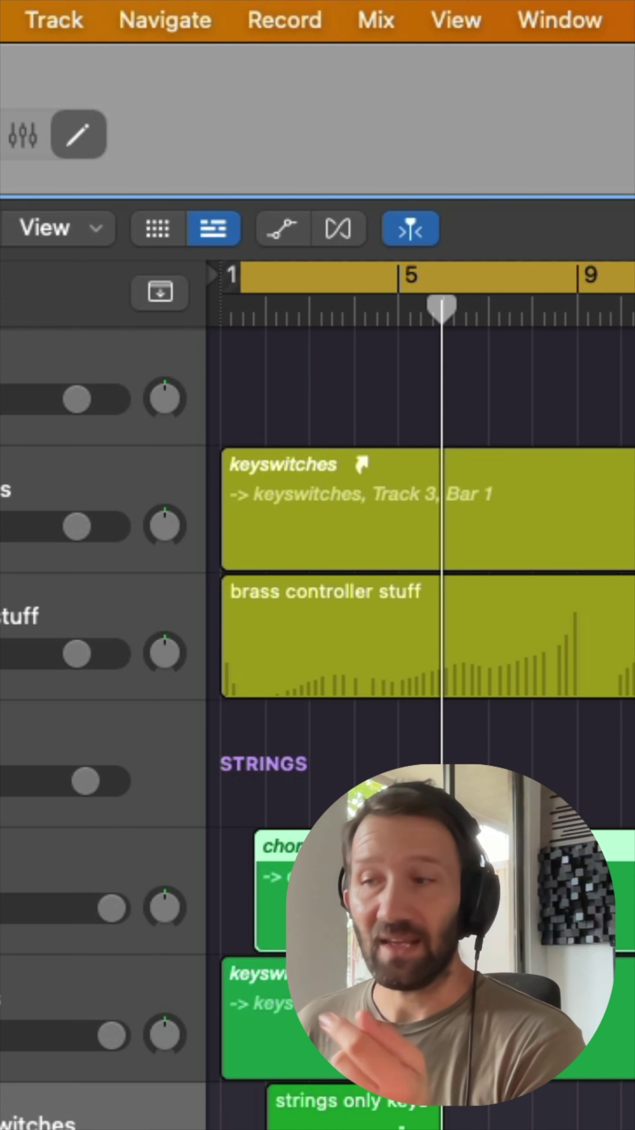
Convert the strings chords alias into a real region, then undo so it remains an alias
{"action": "key", "text": "super+z"}
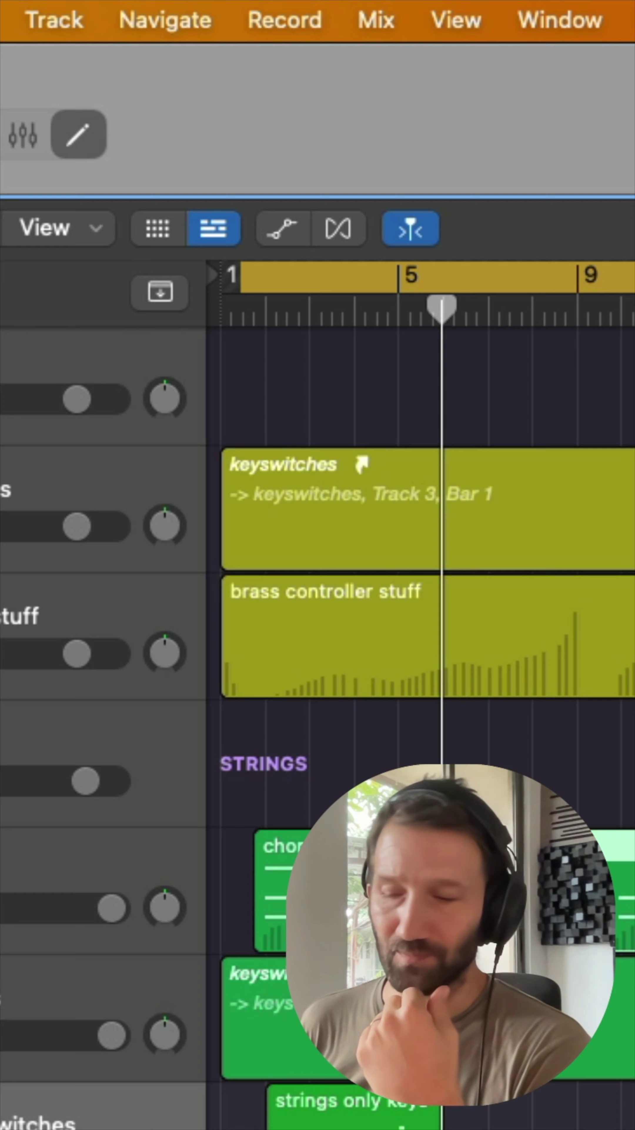
{"action": "key", "text": "super+shift+z"}
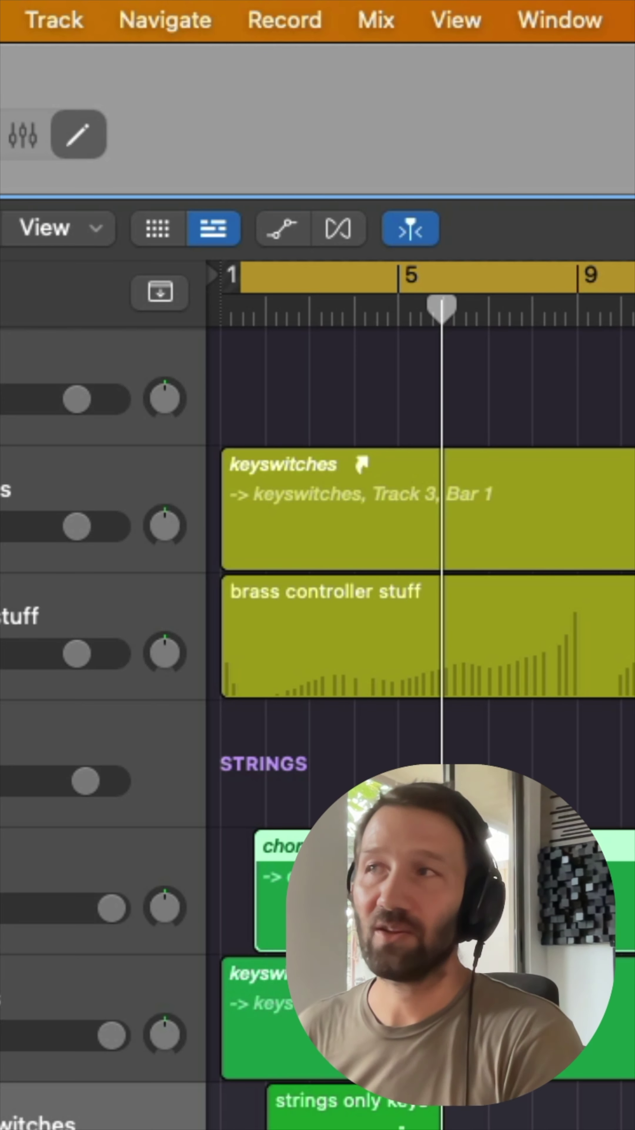
{"action": "scroll", "coordinate": [324, 543], "scroll_direction": "down", "scroll_amount": 6}
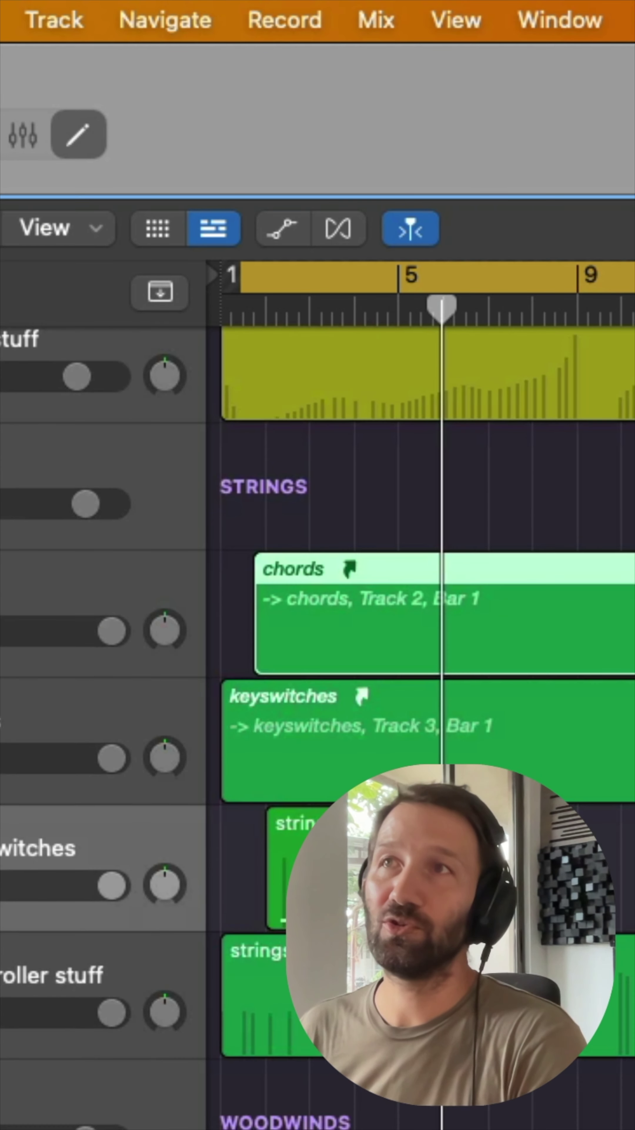
{"action": "scroll", "coordinate": [324, 542], "scroll_direction": "up", "scroll_amount": 7}
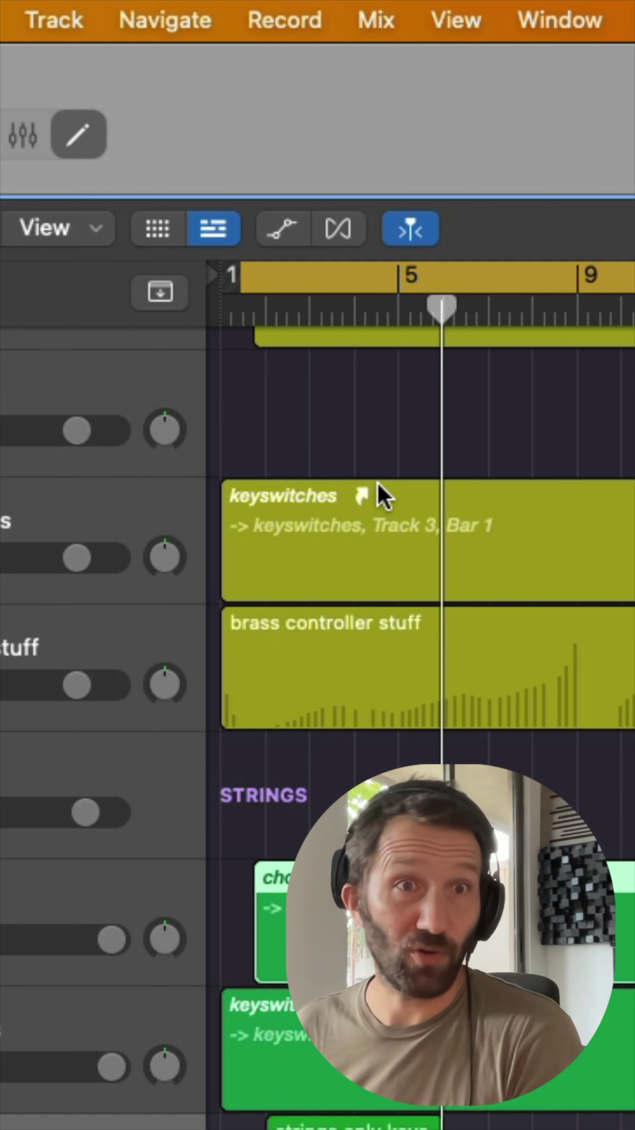
{"action": "scroll", "coordinate": [384, 498], "scroll_direction": "up", "scroll_amount": 12}
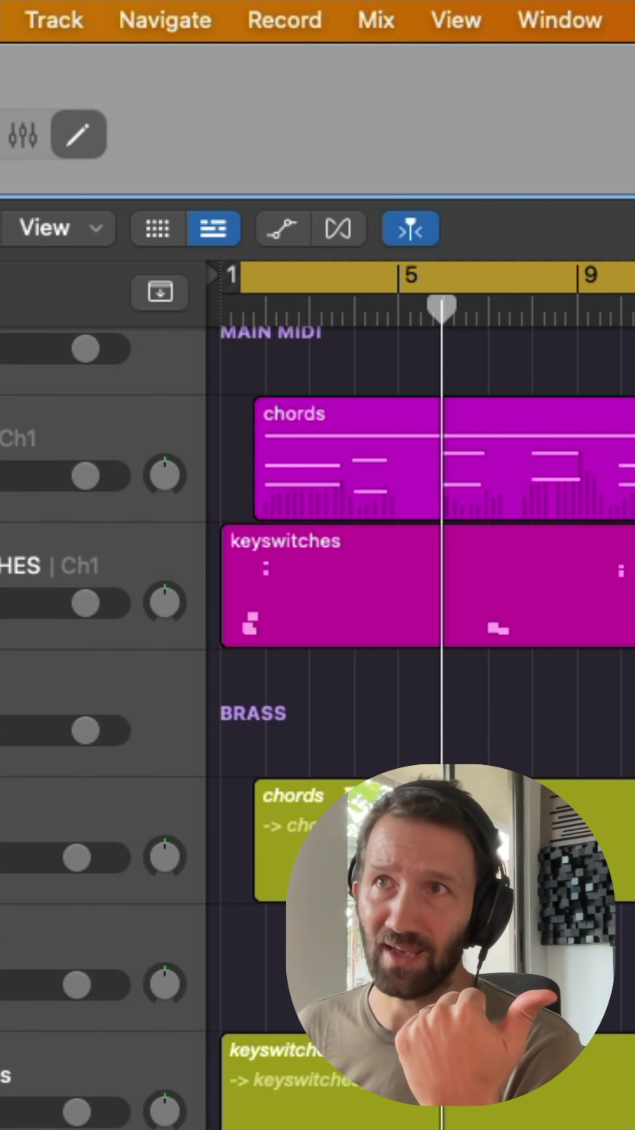
Select the brass chords track and its region, then bring up the Track > Other commands
{"action": "key", "text": "Right"}
{"action": "left_click", "coordinate": [45, 18]}
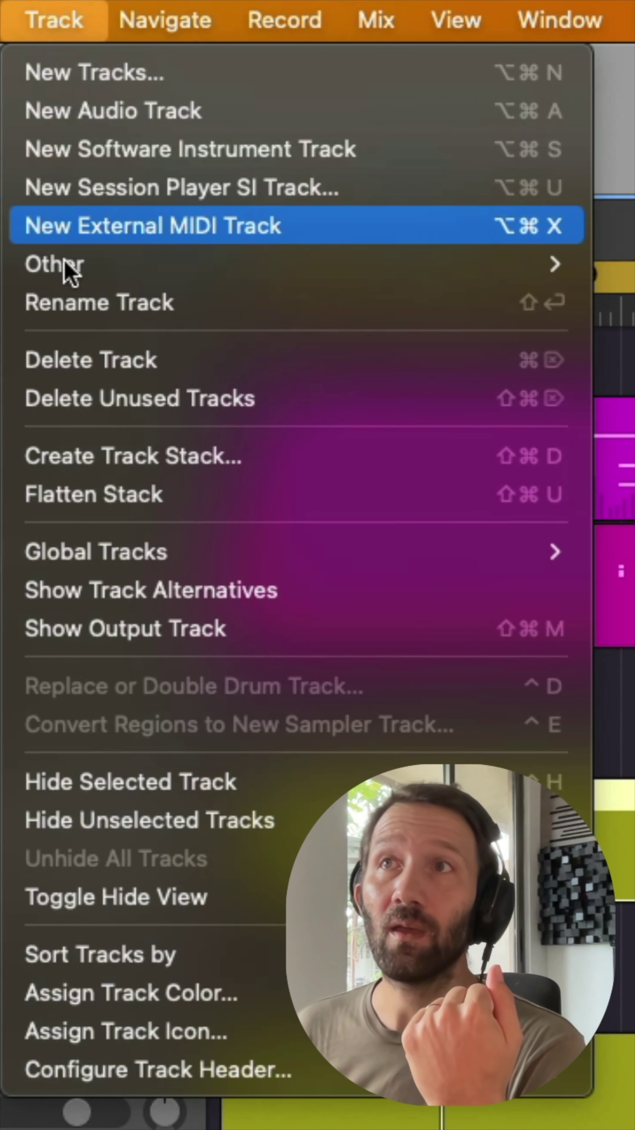
{"action": "mouse_move", "coordinate": [125, 274]}
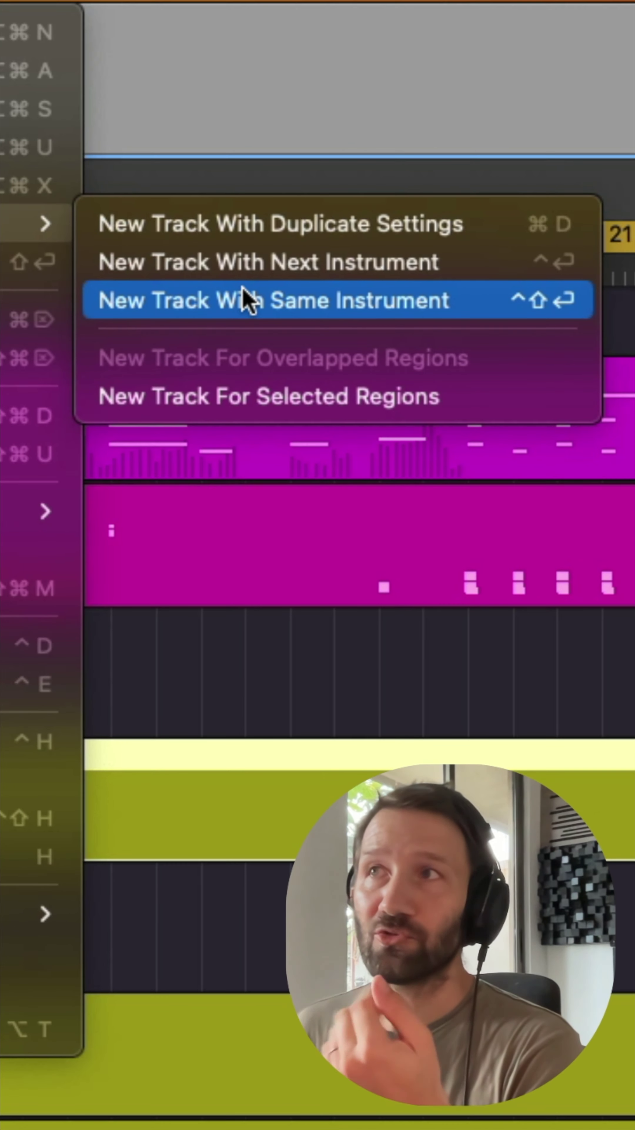